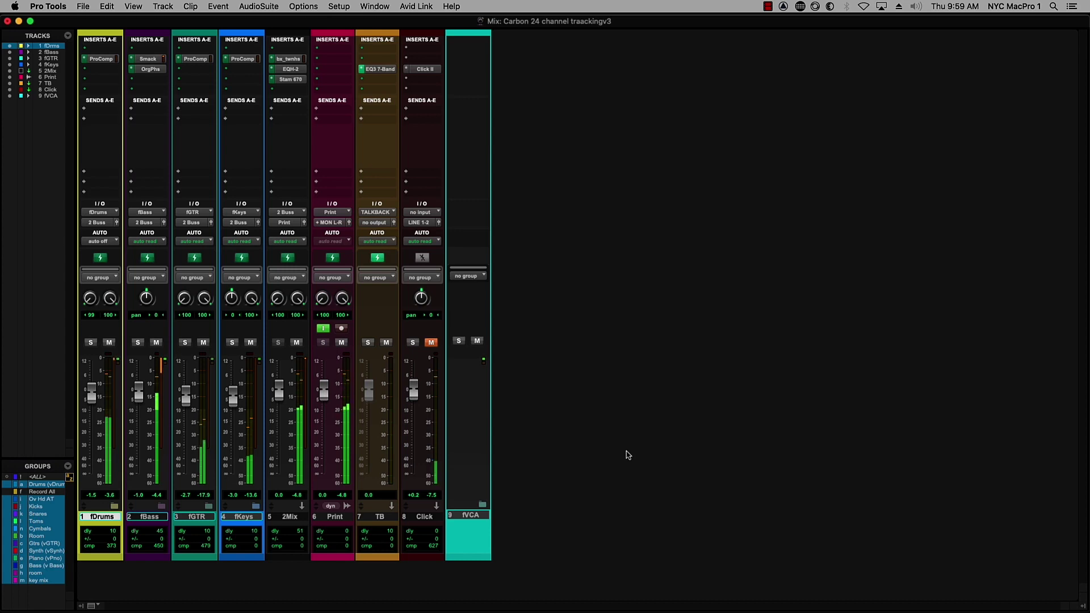
Expand the fDrums folder and review the bx_console SSL 4000 E plug-in settings across its drum tracks.
key(ctrl+alt+Right)
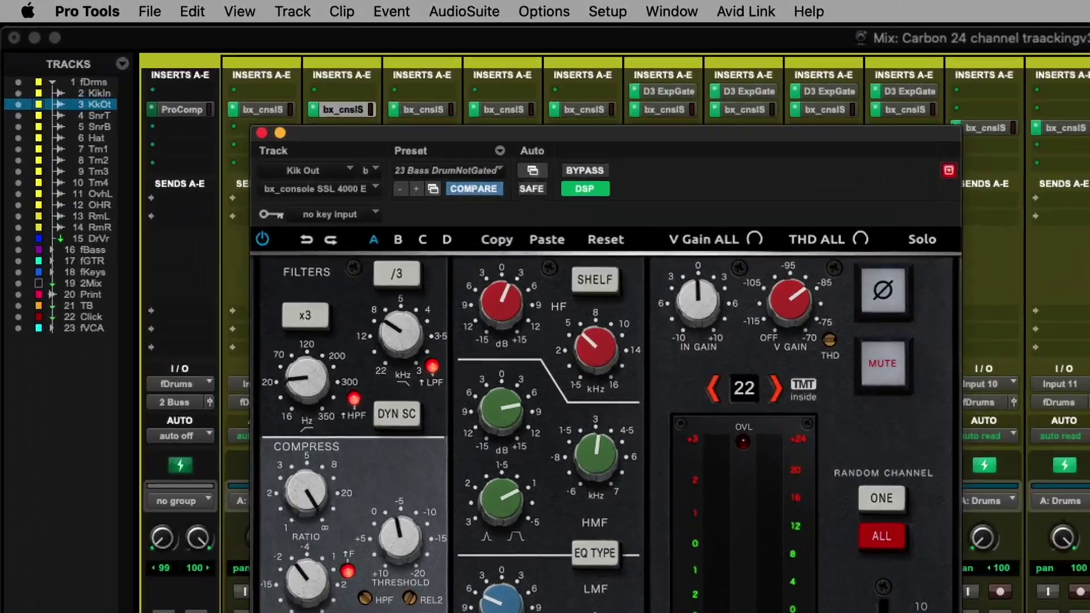
key(shift+Down)
key(shift+Down)
key(shift+Down)
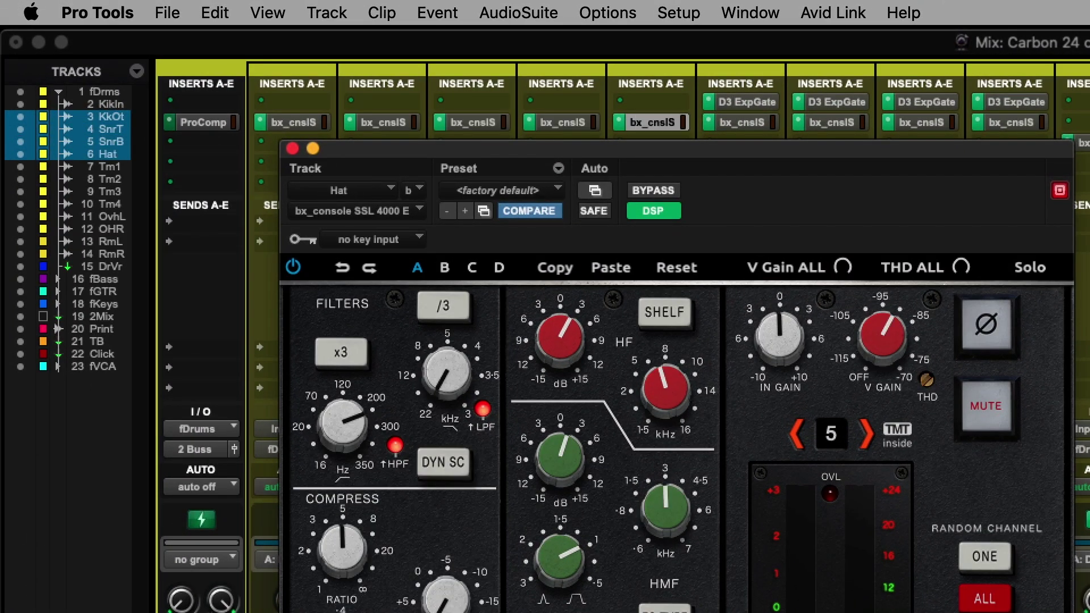
key(shift+Down)
key(shift+Up)
key(shift+Up)
key(shift+Up)
key(shift+Up)
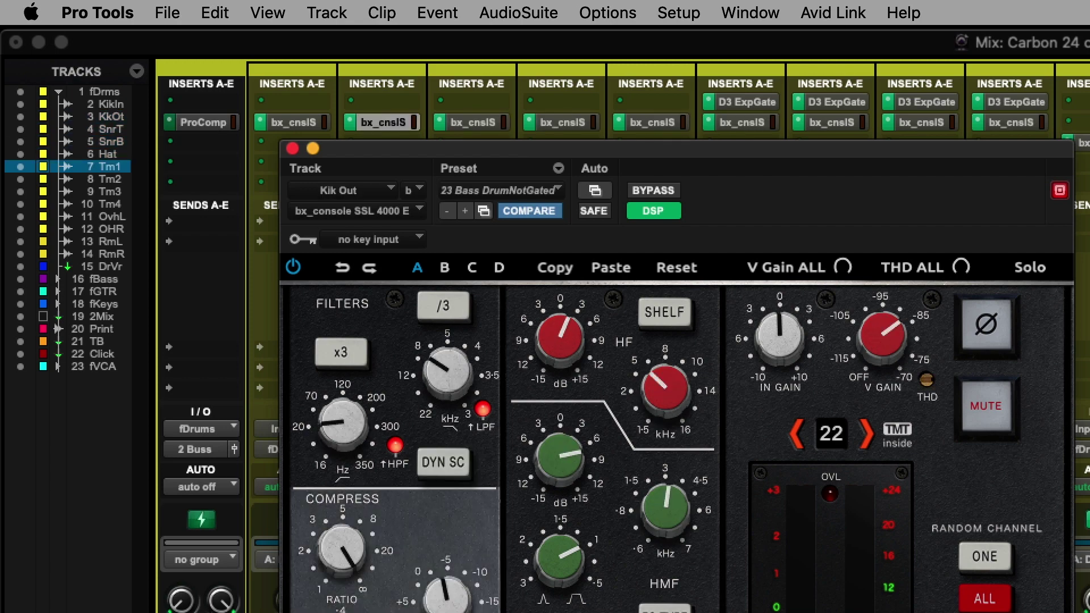
key(super+w)
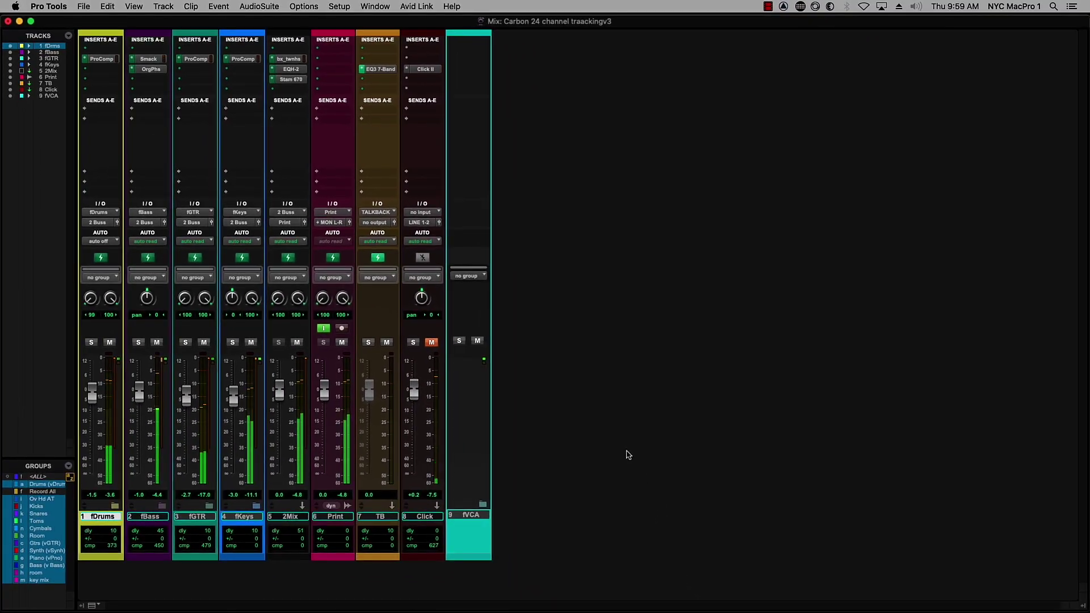
Expand the fBass folder and inspect the AMEK EQ 200 plug-in on the bass DI track.
key(shift+Down)
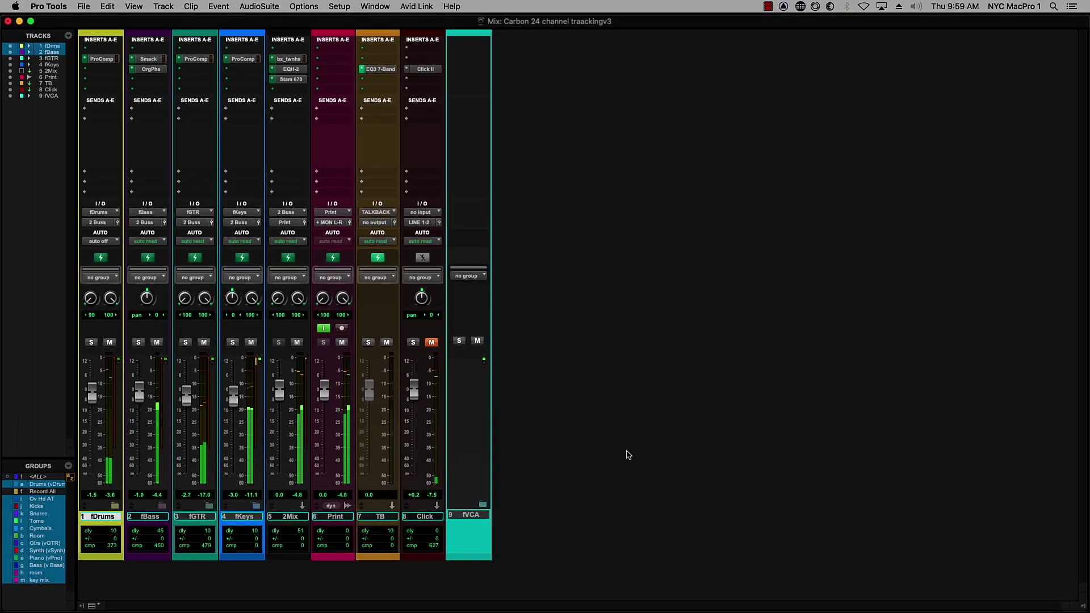
key(ctrl+alt+super+Right)
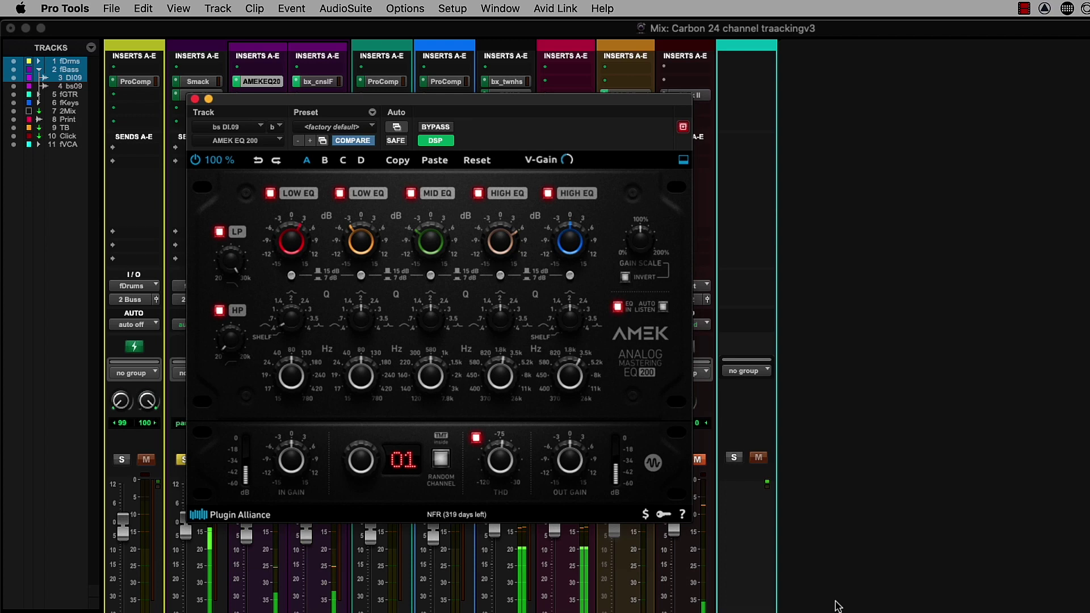
Examine the tracks and reverb sends in the fGTR folder and its Pro Compressor settings.
key(shift+semicolon)
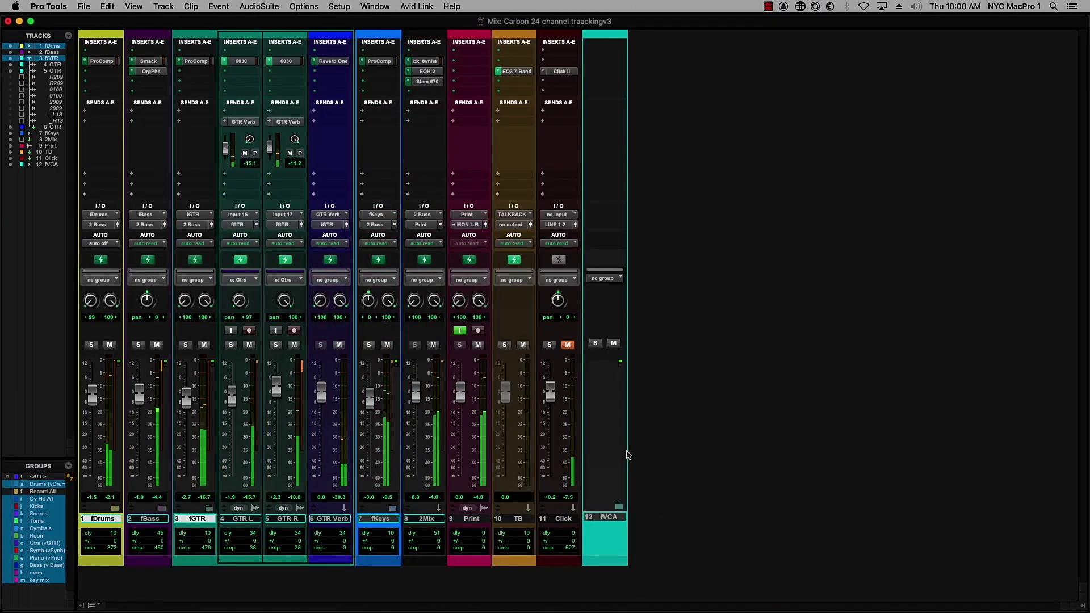
key(shift+semicolon)
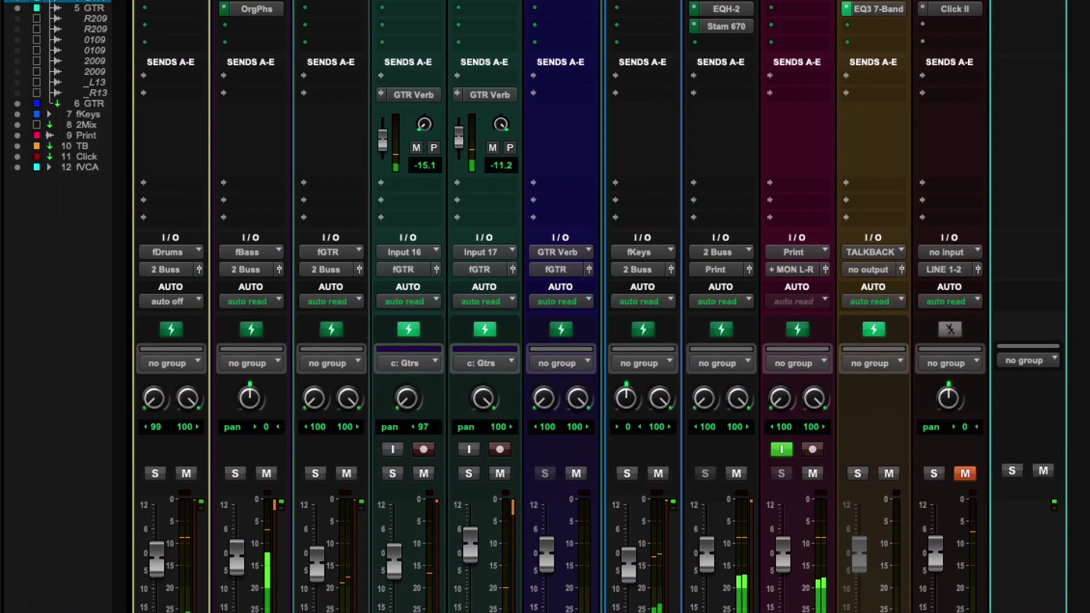
click(368, 9)
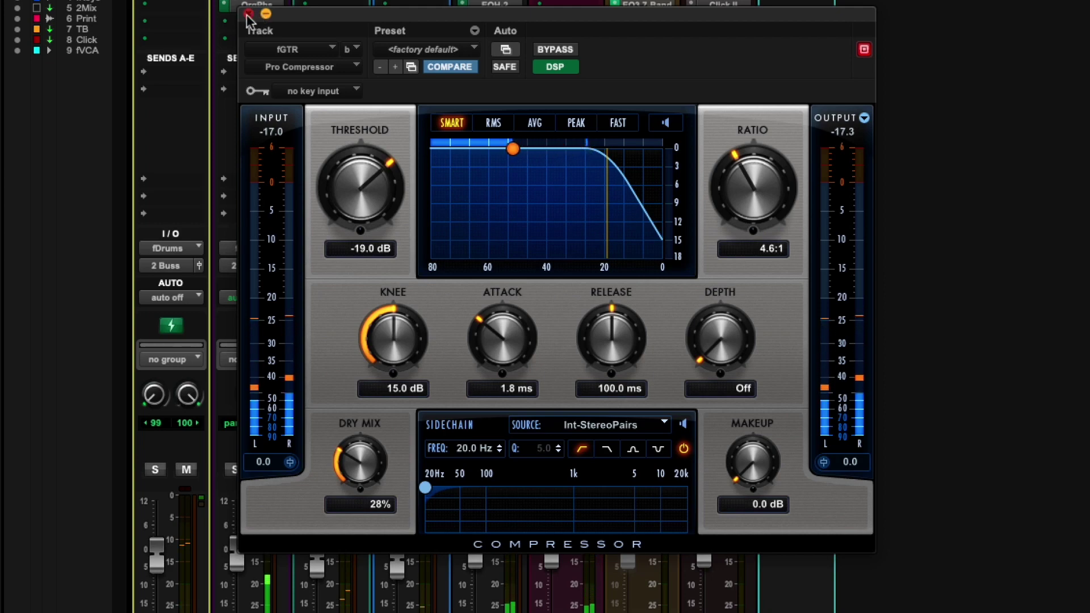
click(248, 14)
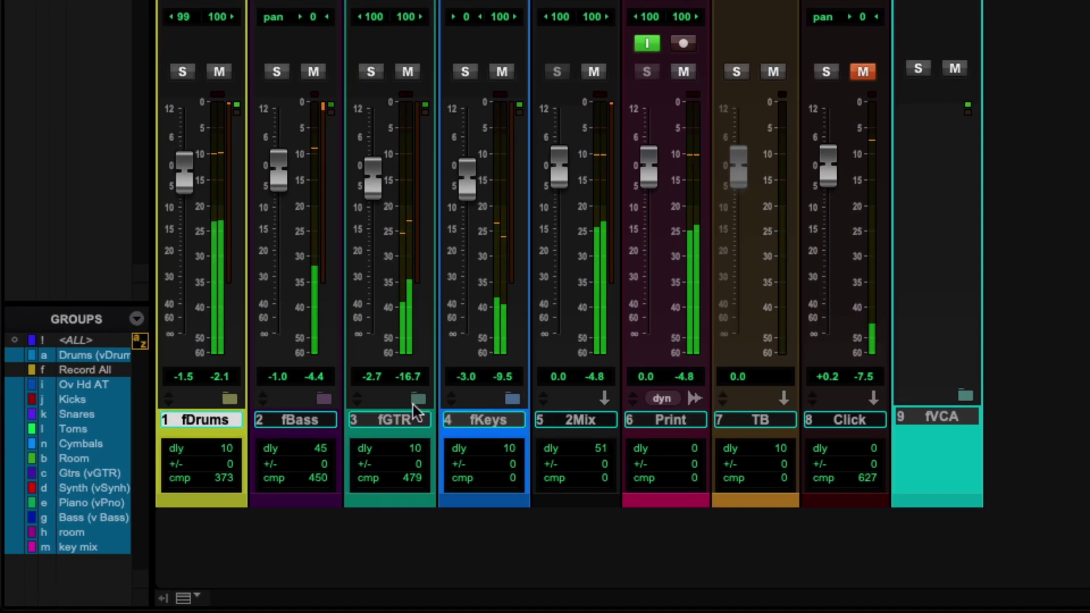
Expand all folder tracks, look over the mixer's full channel layout, and collapse all the folders again.
click(414, 404)
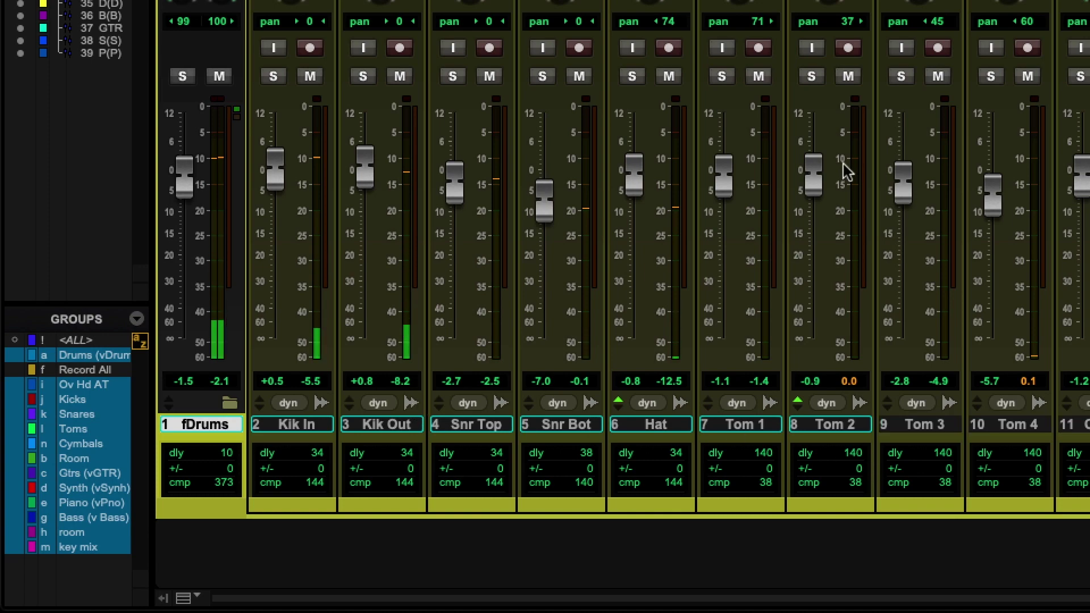
scroll(843, 165, right, 15)
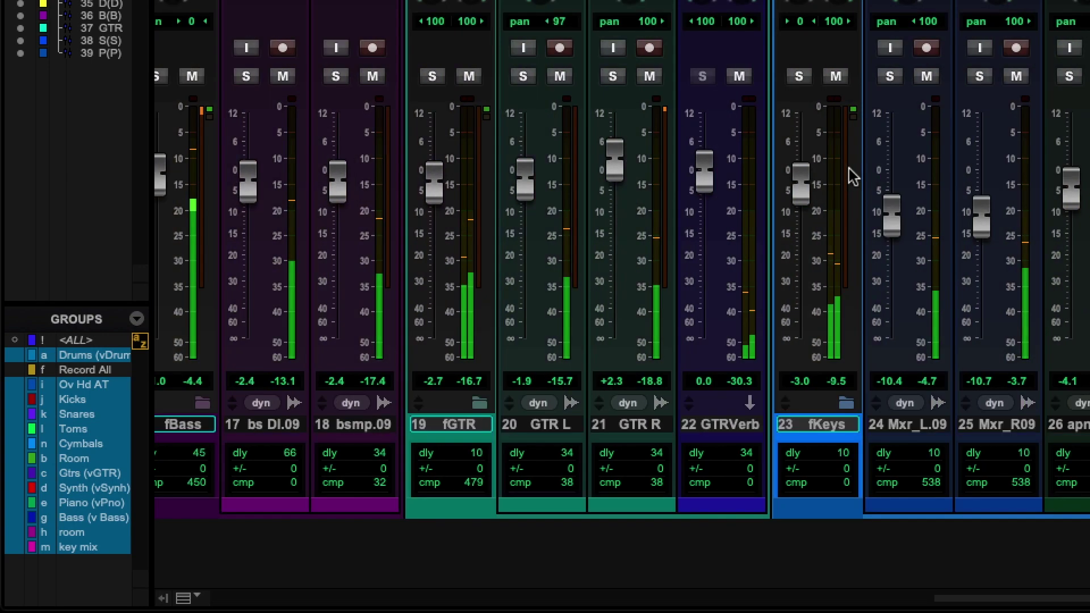
scroll(849, 168, right, 4)
scroll(850, 168, left, 20)
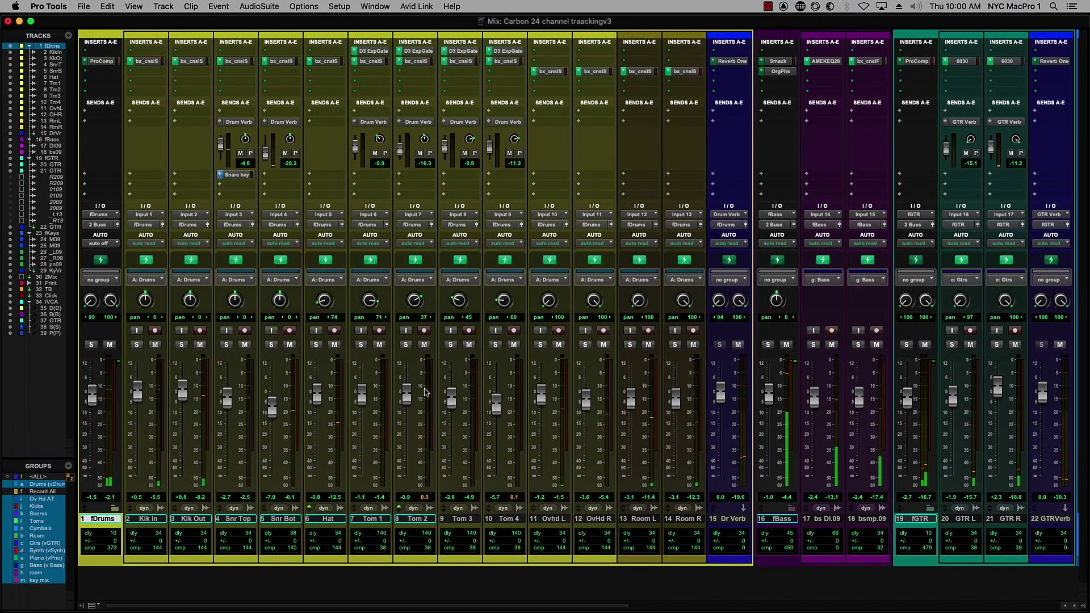
alt+click(115, 509)
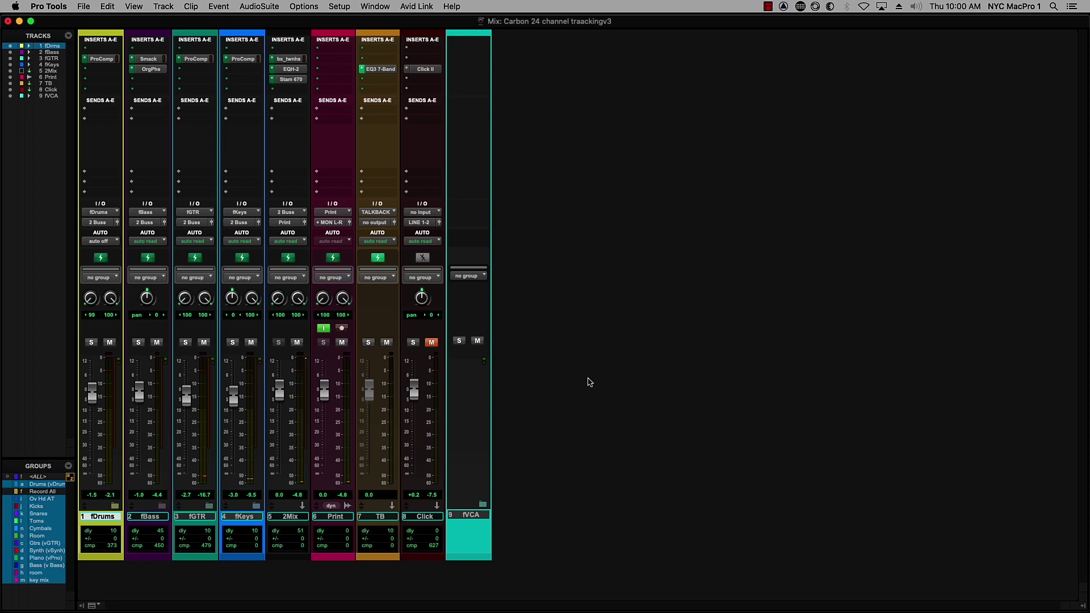
Review the input, output and insert path assignments of the Carbon interface in I/O Setup.
click(339, 6)
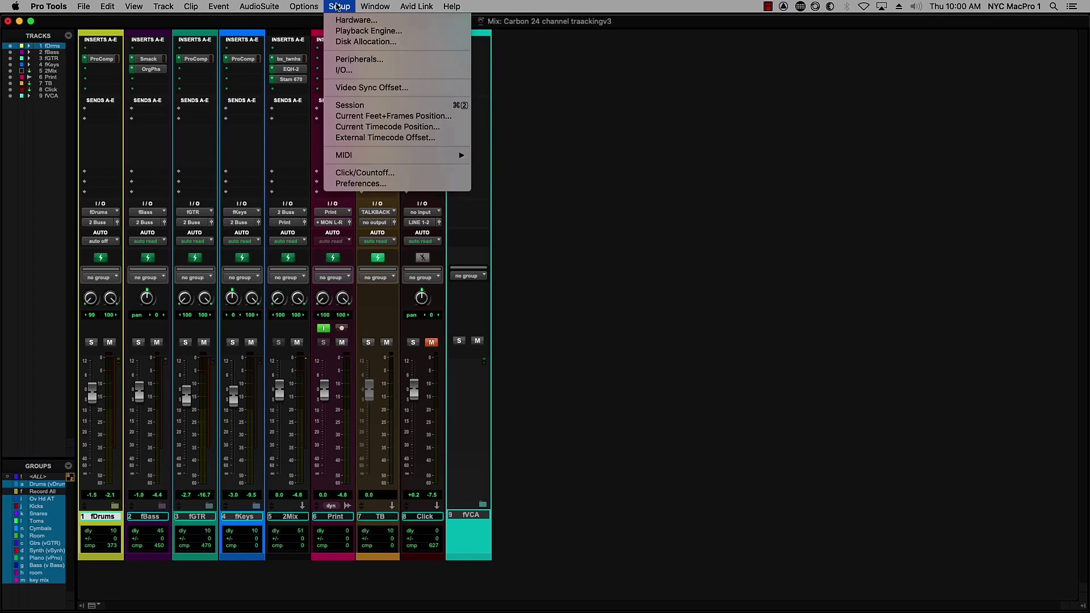
click(360, 71)
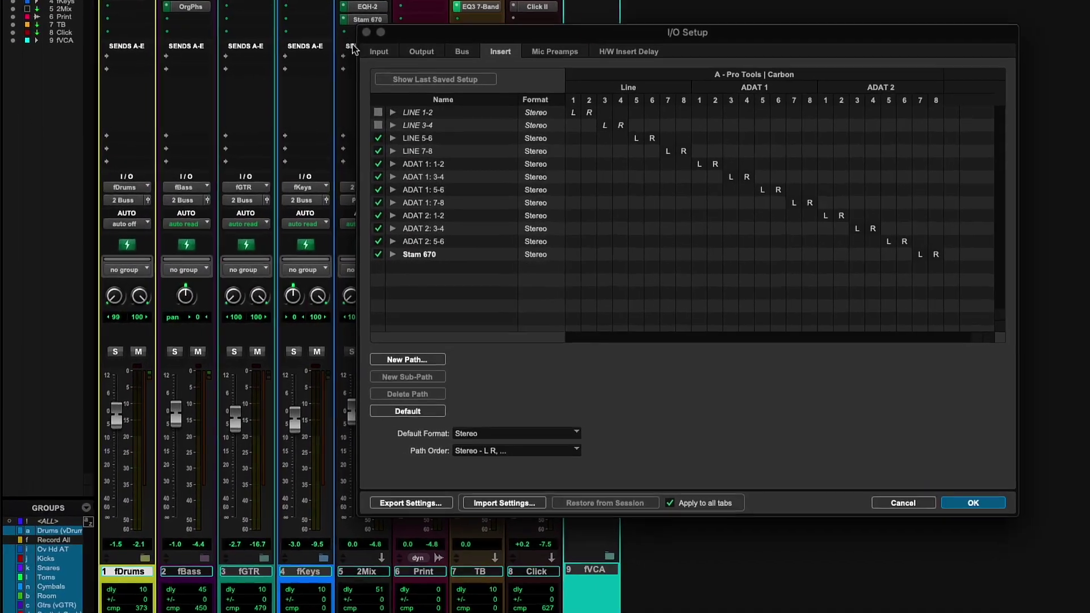
click(305, 102)
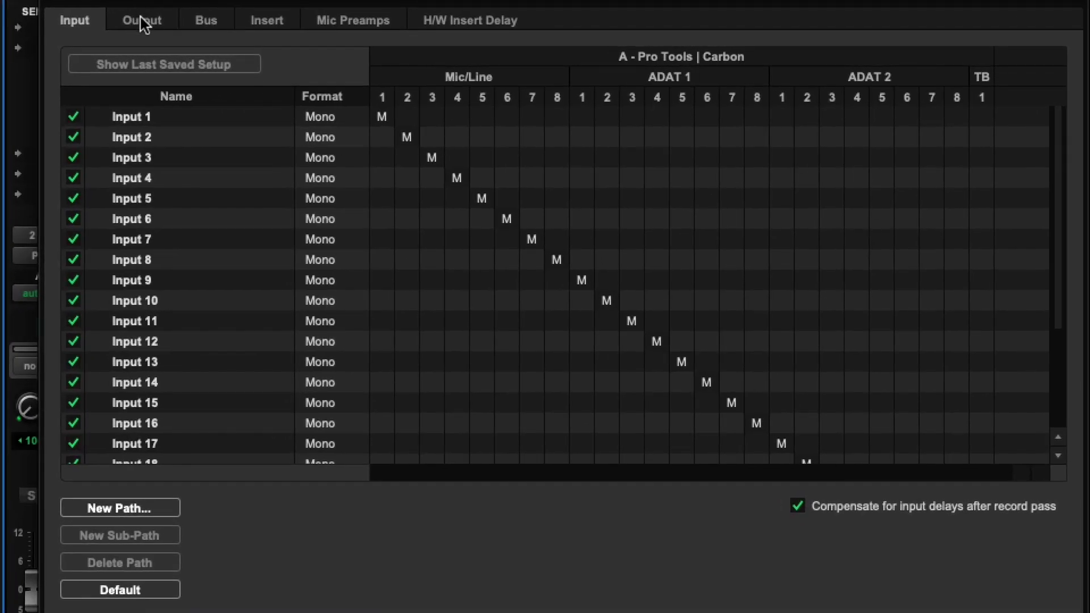
click(445, 37)
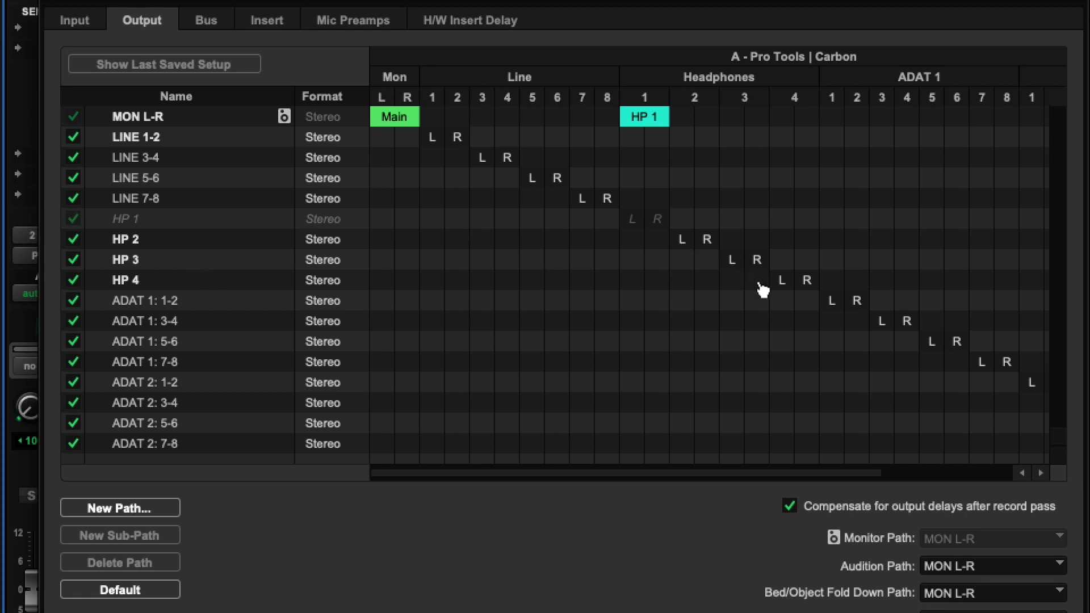
click(270, 24)
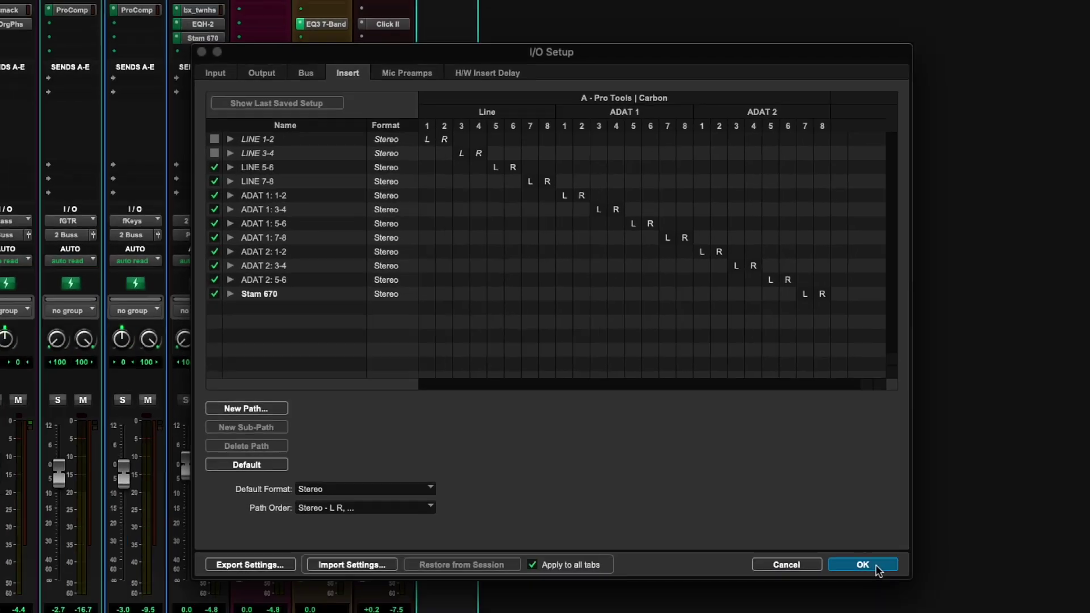
click(847, 564)
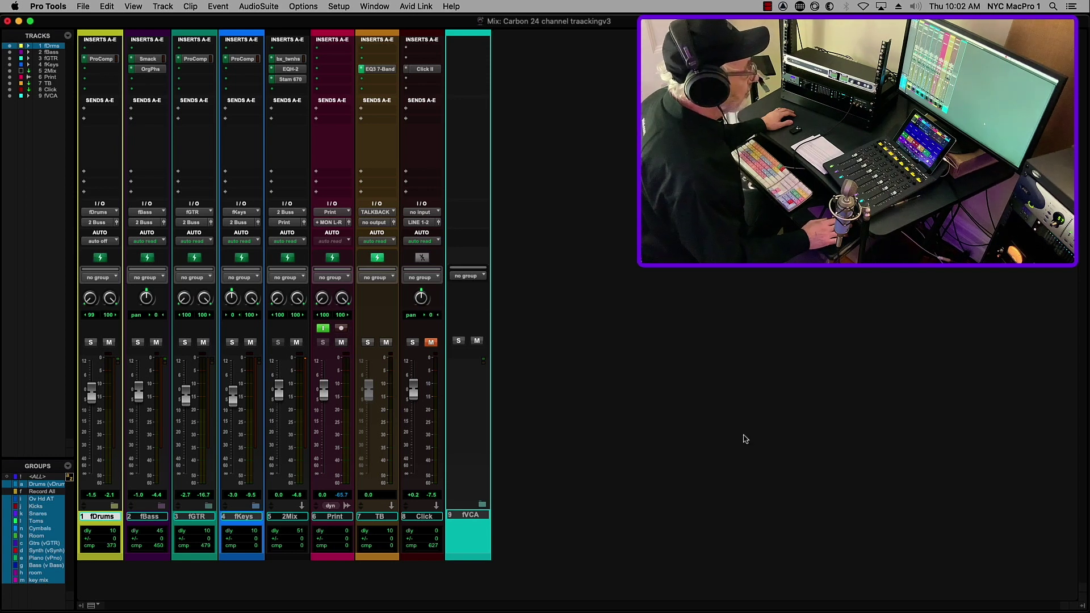
Record-enable all member tracks of the vDrums, v Bass, vGTR, vSynh and vPno VCAs, with all folders expanded and the mixer in narrow view.
alt+click(114, 506)
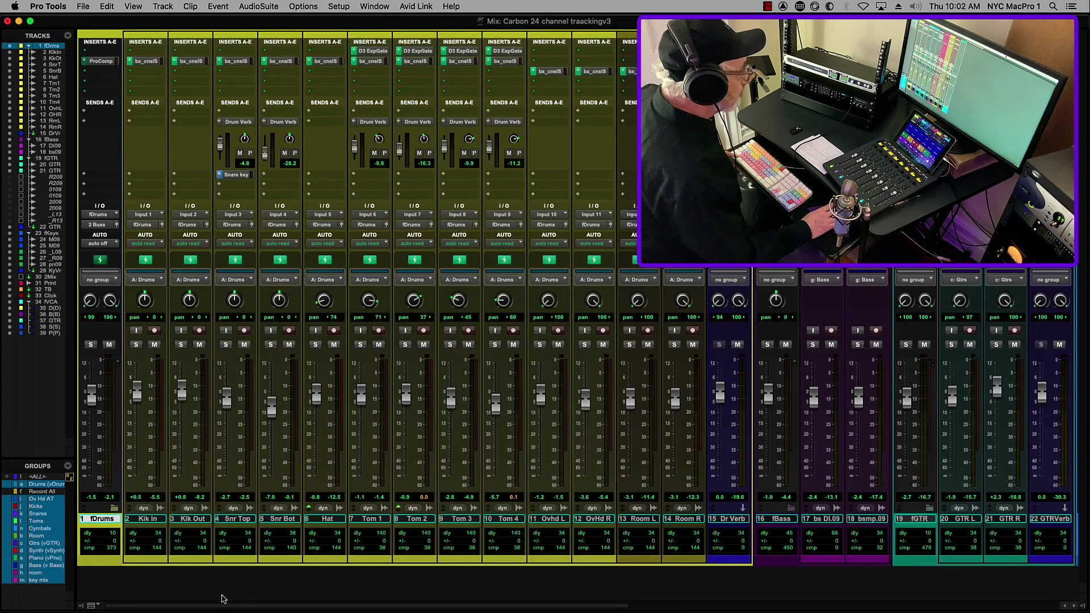
drag(226, 605, 789, 612)
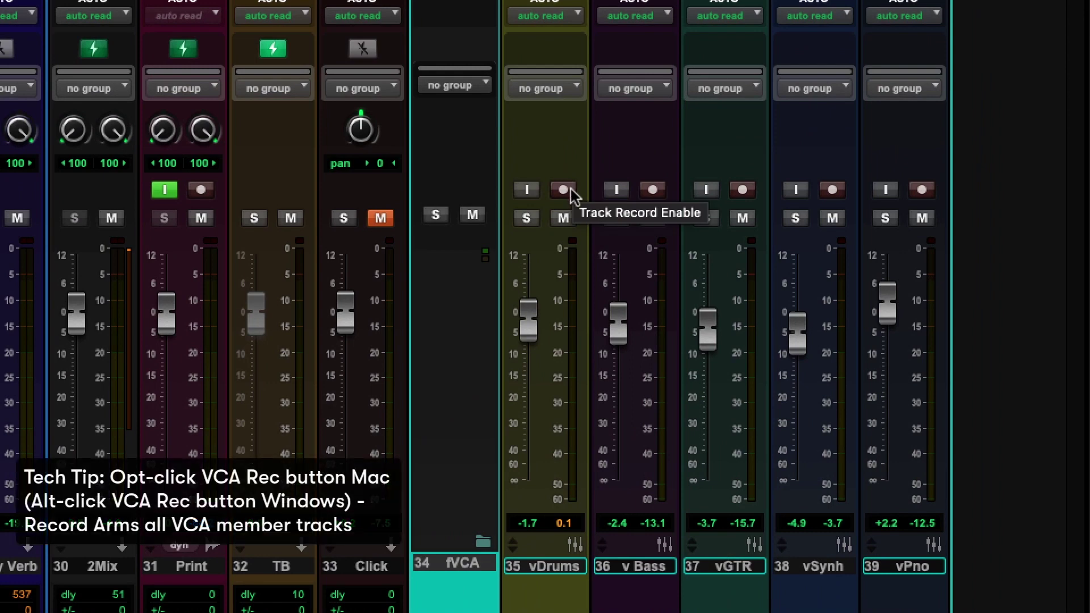
click(564, 191)
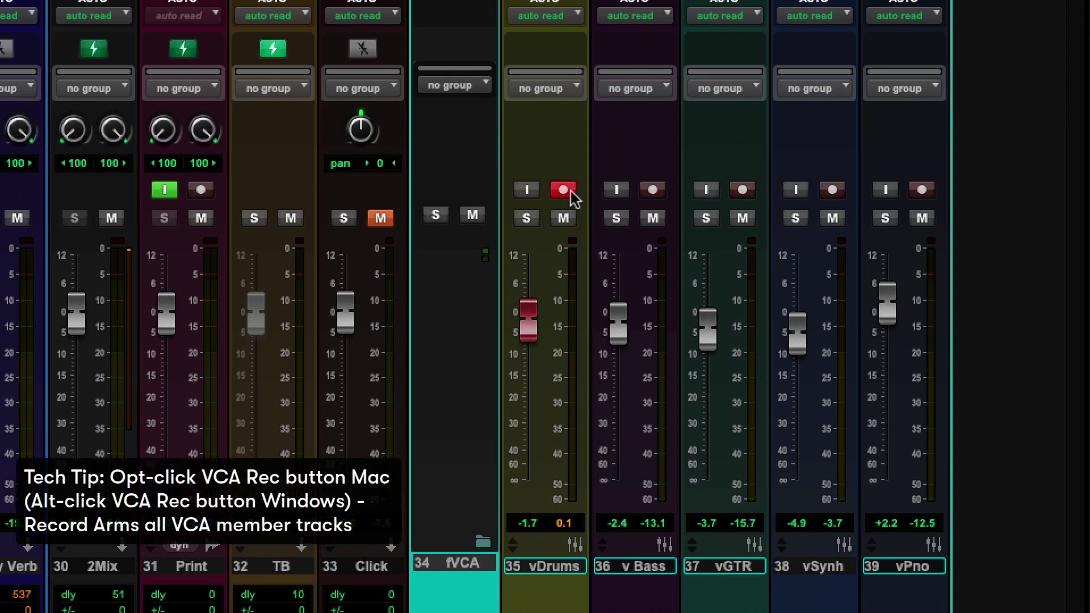
click(660, 187)
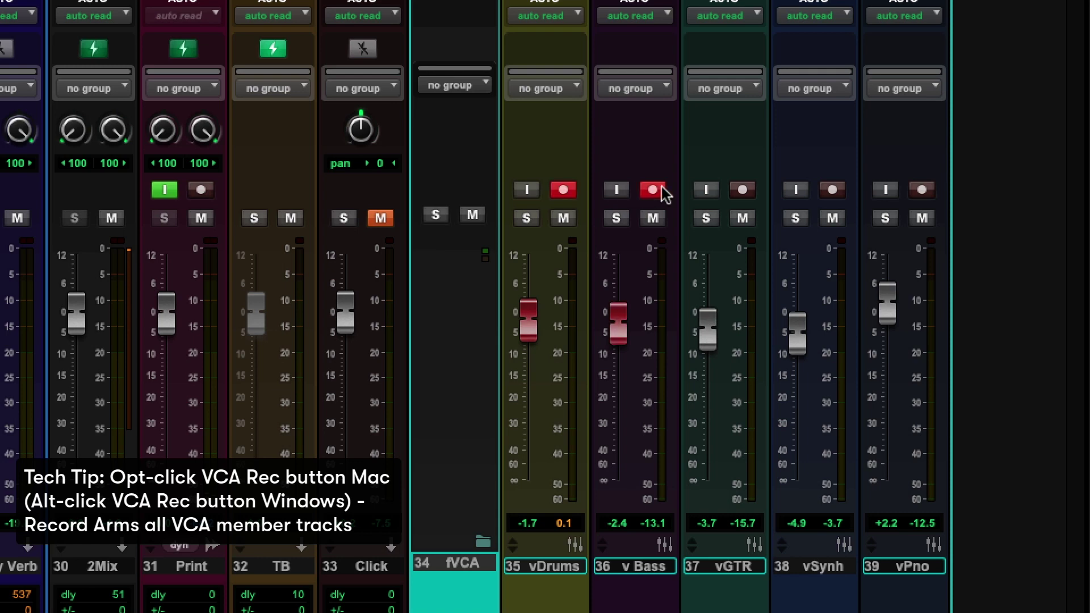
key(ctrl+alt+super+m)
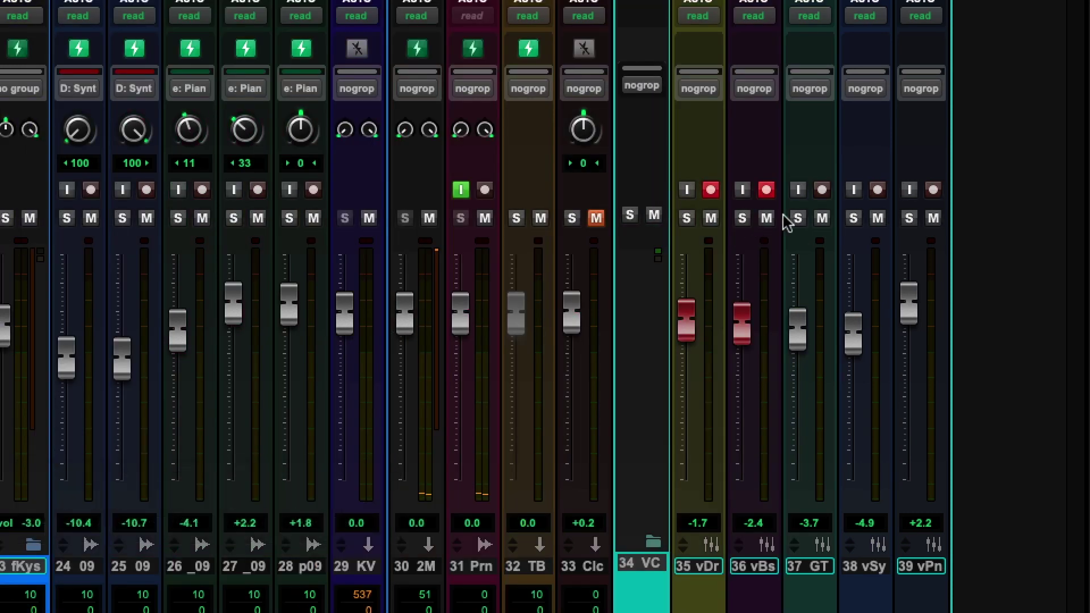
click(822, 191)
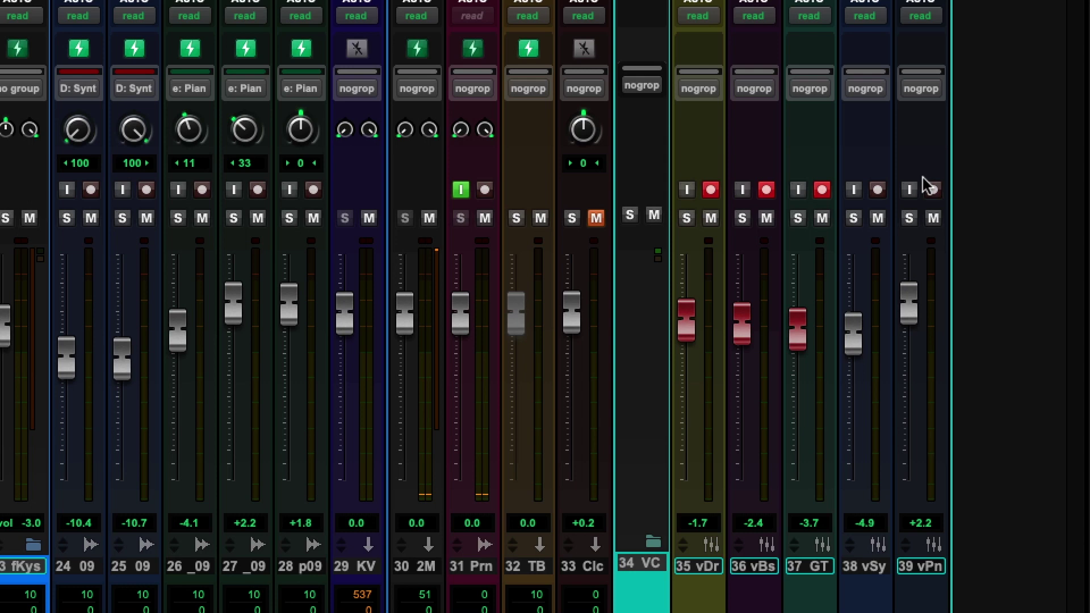
click(879, 189)
click(934, 190)
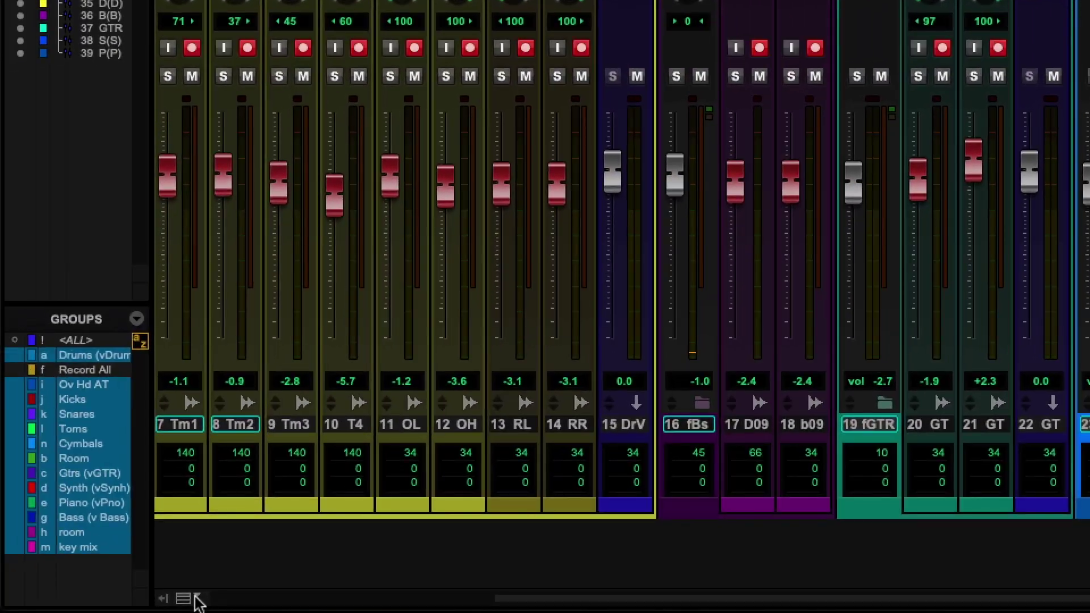
Show Sends F-J and hide Sends A-E in the Mix window.
click(193, 598)
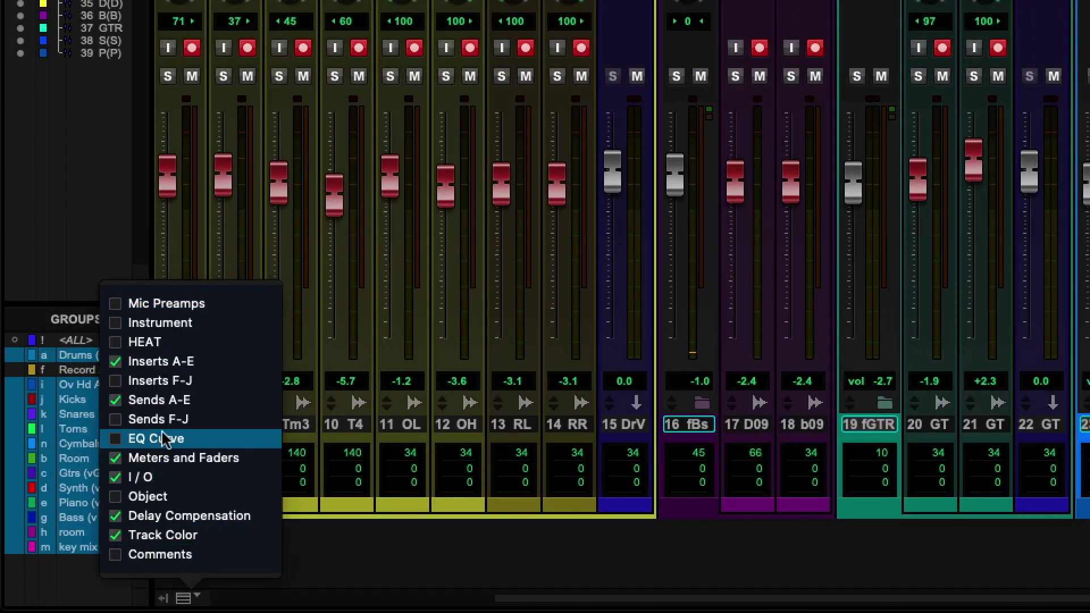
click(178, 422)
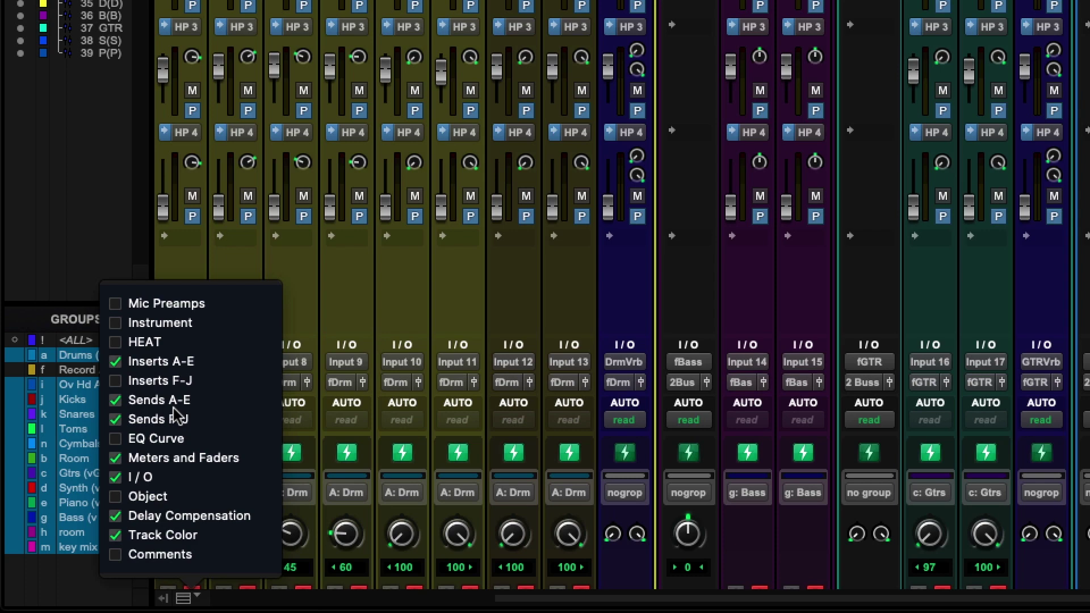
click(175, 401)
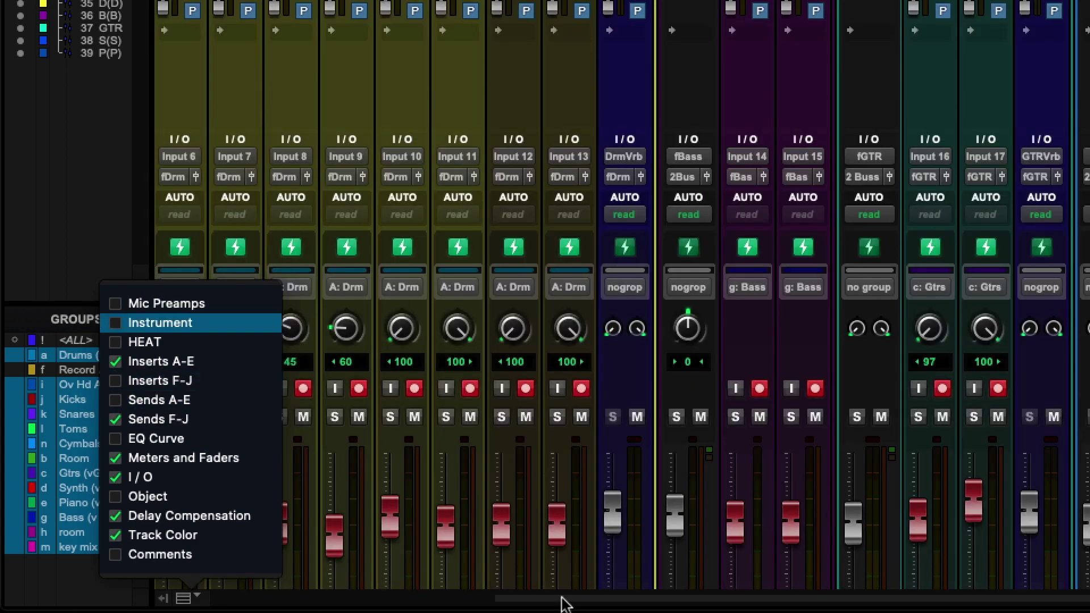
Copy the current volume values of all tracks to Send I, which feeds the HP 4 headphone mix.
drag(550, 600, 247, 516)
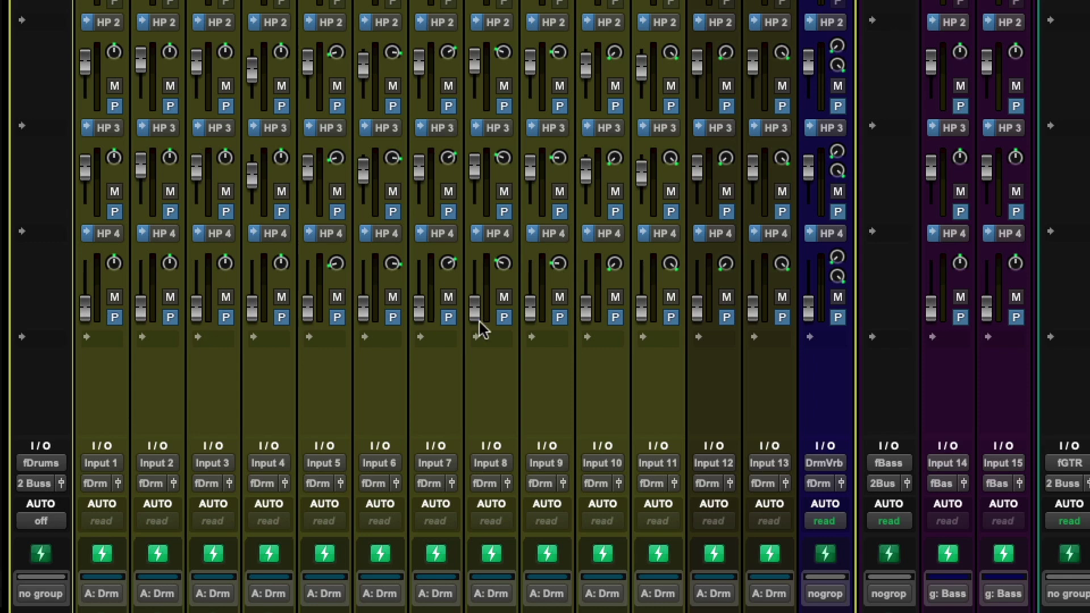
scroll(888, 445, down, 5)
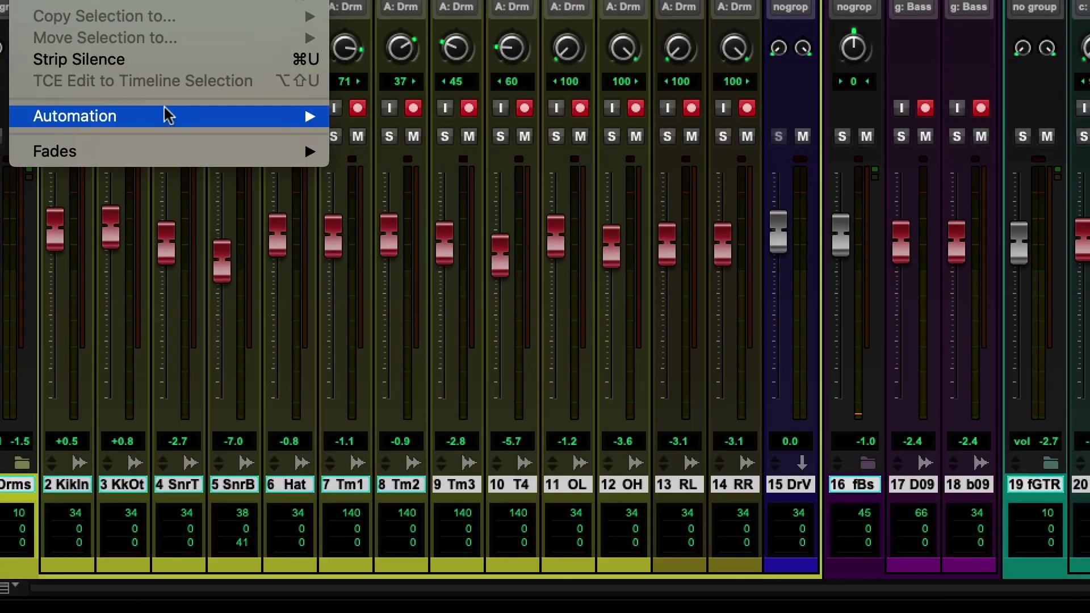
mouse_move(173, 114)
click(445, 121)
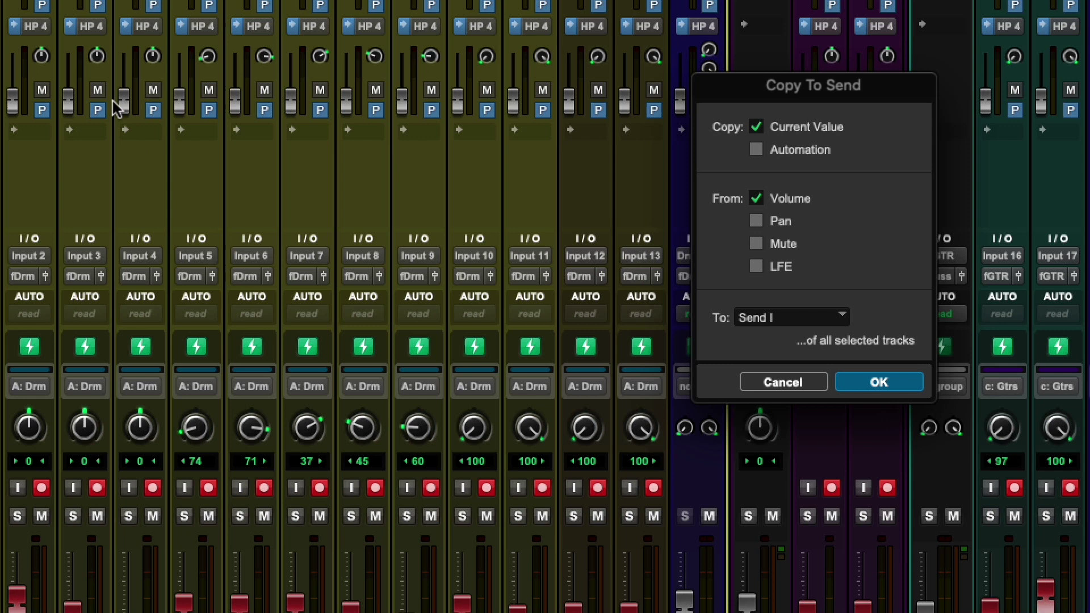
click(890, 378)
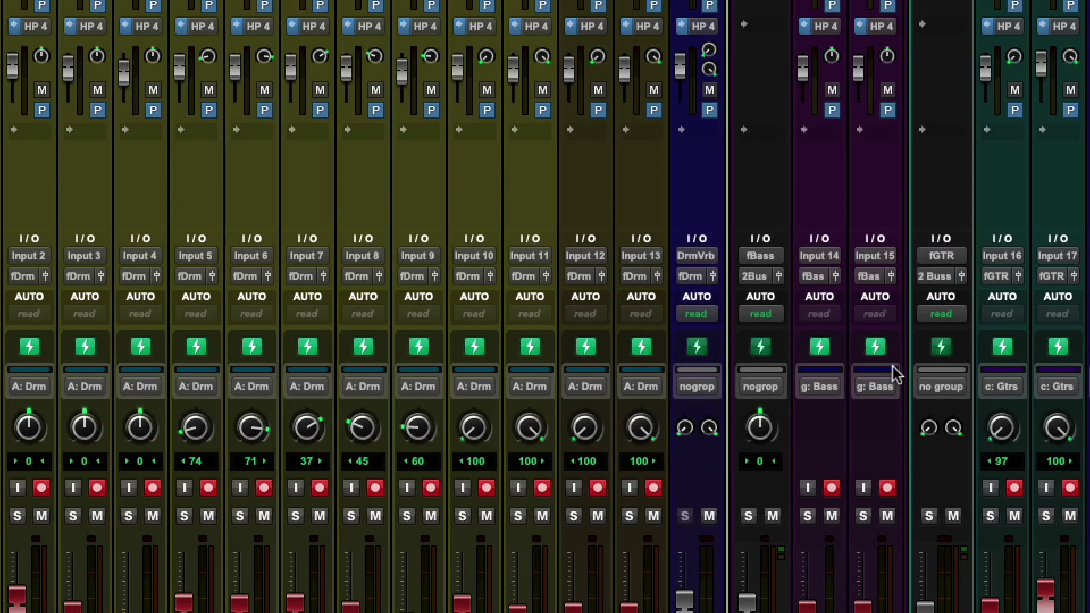
Raise the HP 4 send levels slightly on the bass DI and Kik Out tracks.
drag(803, 68, 803, 63)
drag(12, 67, 12, 57)
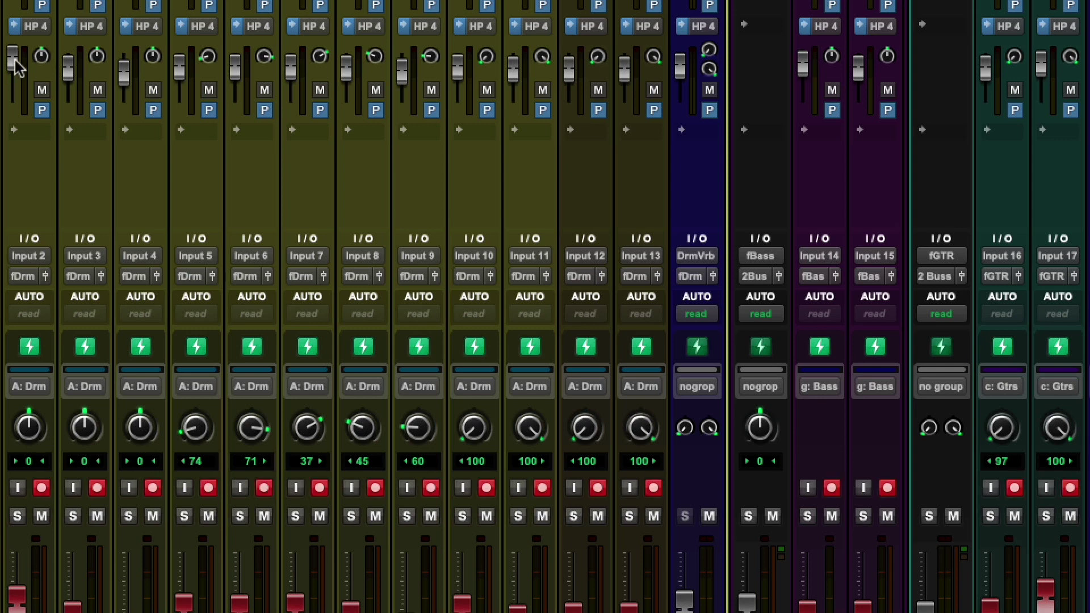
Raise the HP 4 send level slightly on the snare bottom track (Input 4).
drag(124, 80, 126, 62)
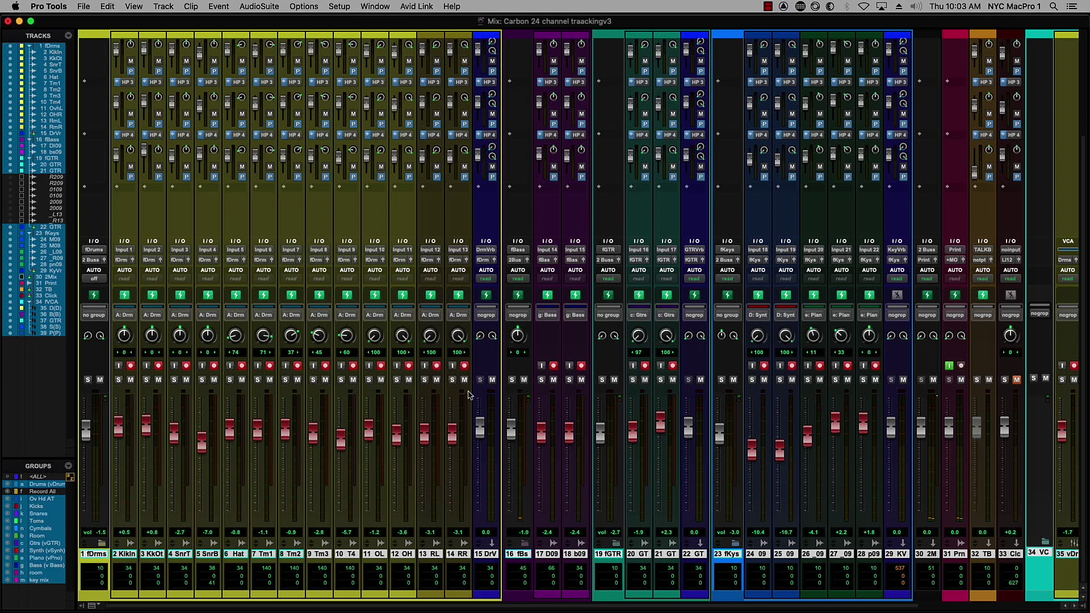
Show Sends A-E and hide Sends F-J in the Mix window.
click(91, 606)
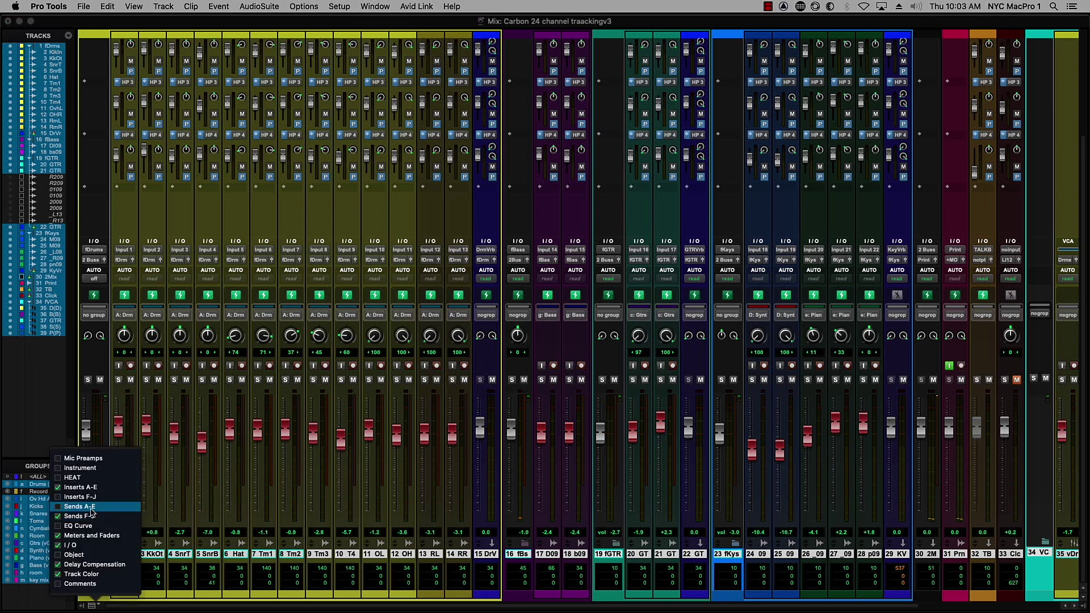
click(93, 507)
click(86, 516)
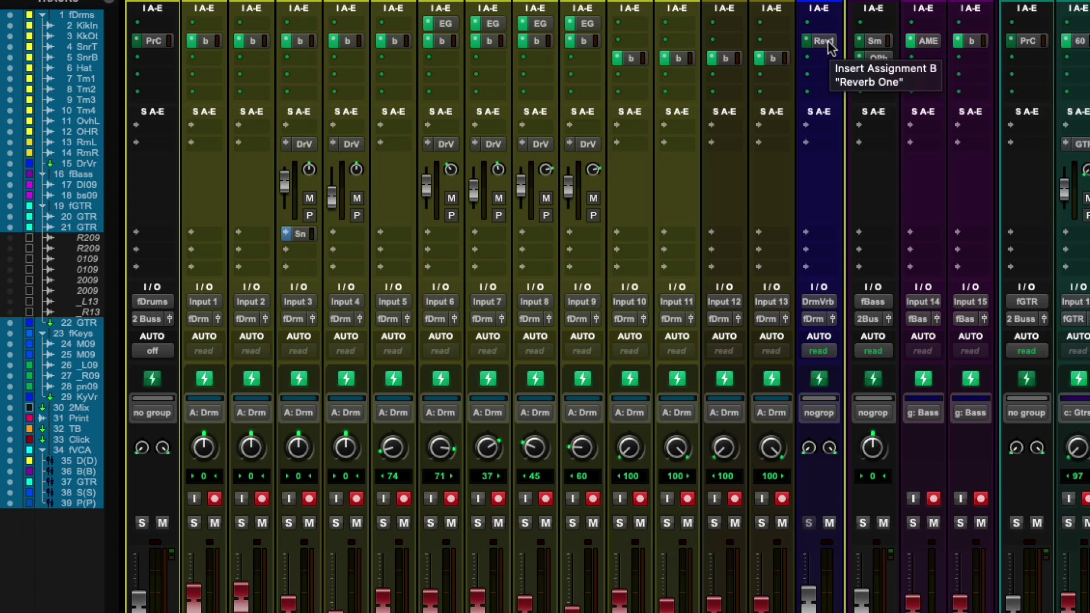
Examine the Reverb One settings on the drum and guitar reverb tracks, and the reverb plug-in on the keys reverb track.
click(824, 42)
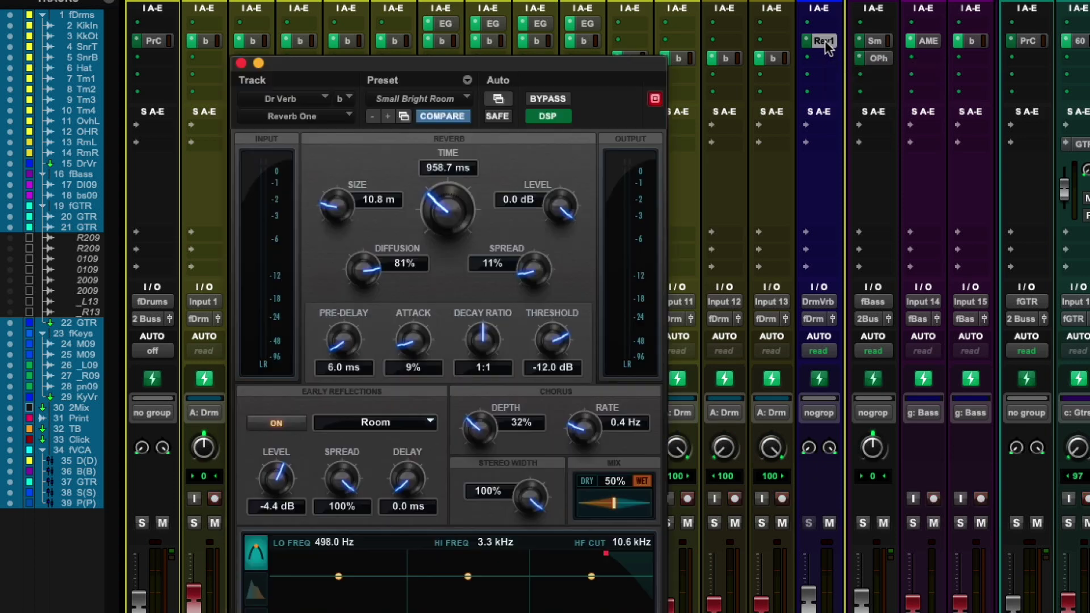
click(241, 67)
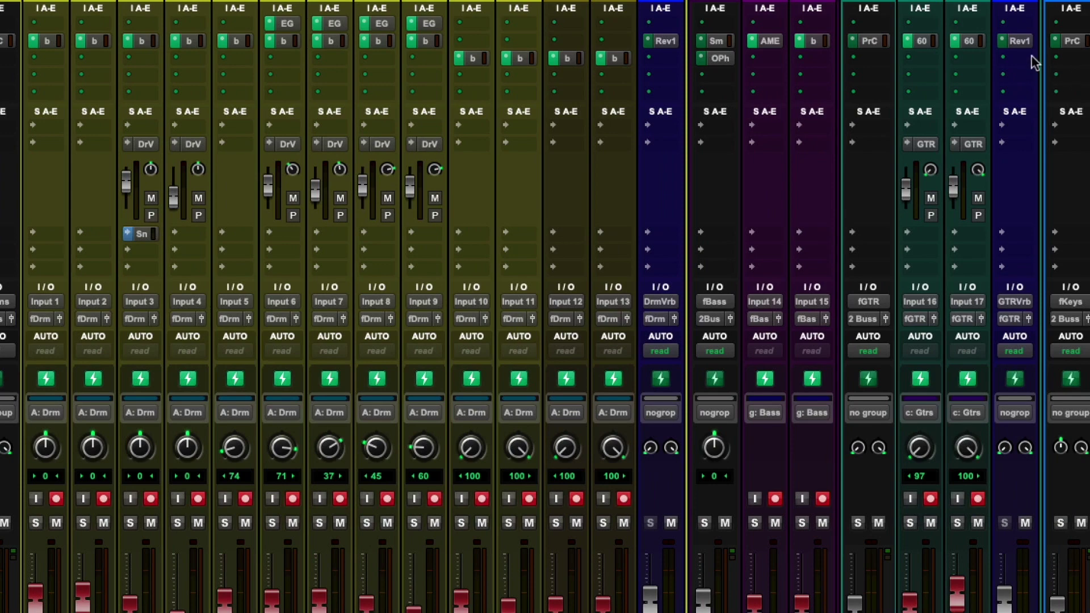
click(1020, 41)
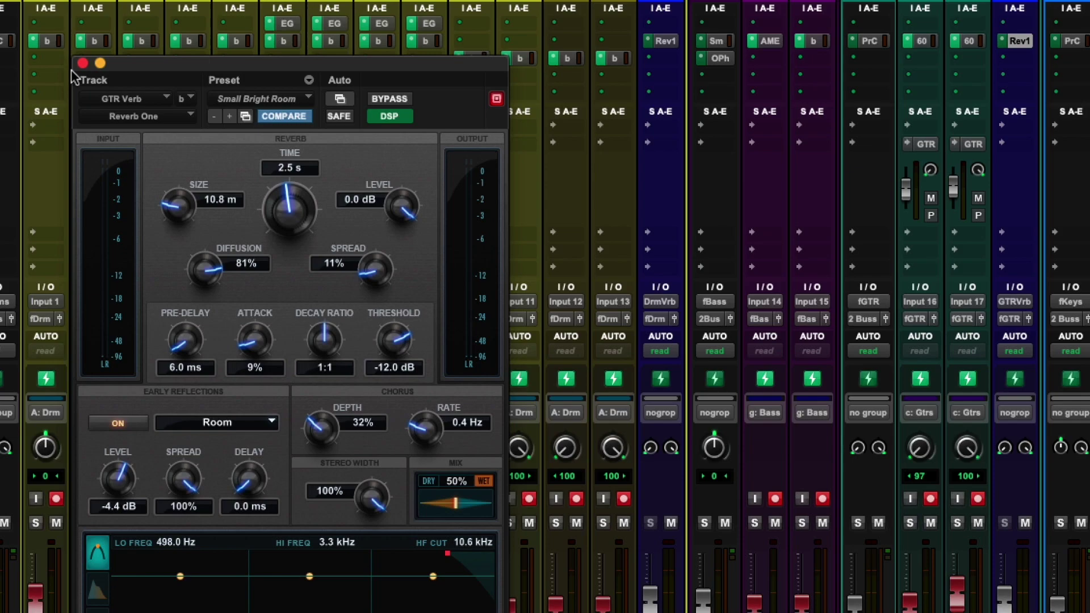
click(83, 63)
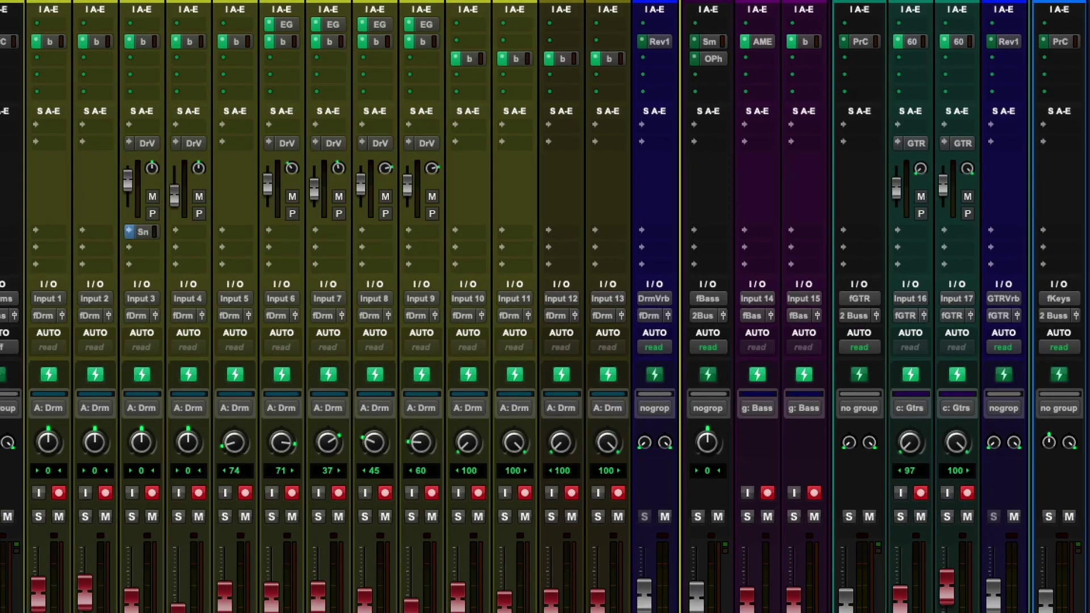
click(899, 61)
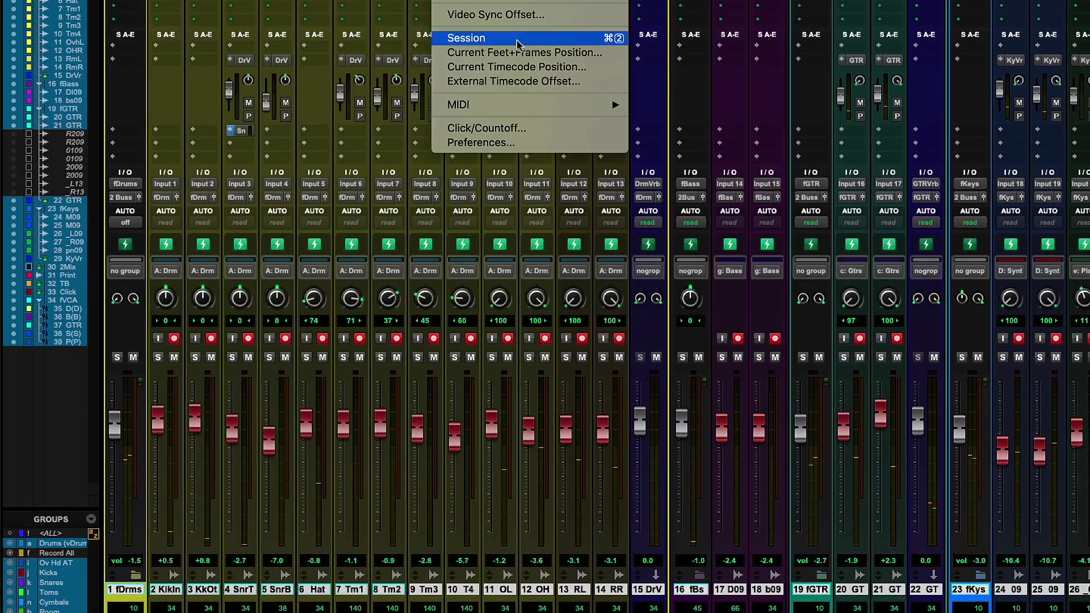
Open the System Usage window and inspect the Carbon DSP load of Reverb One x2 and DSP Shared x6.
mouse_move(494, 0)
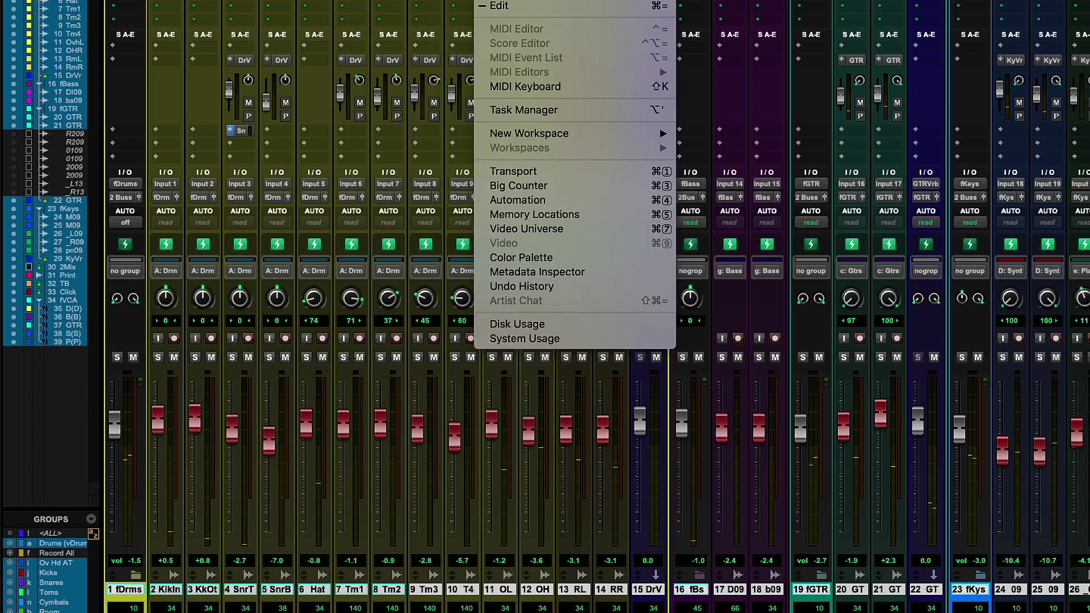
click(582, 338)
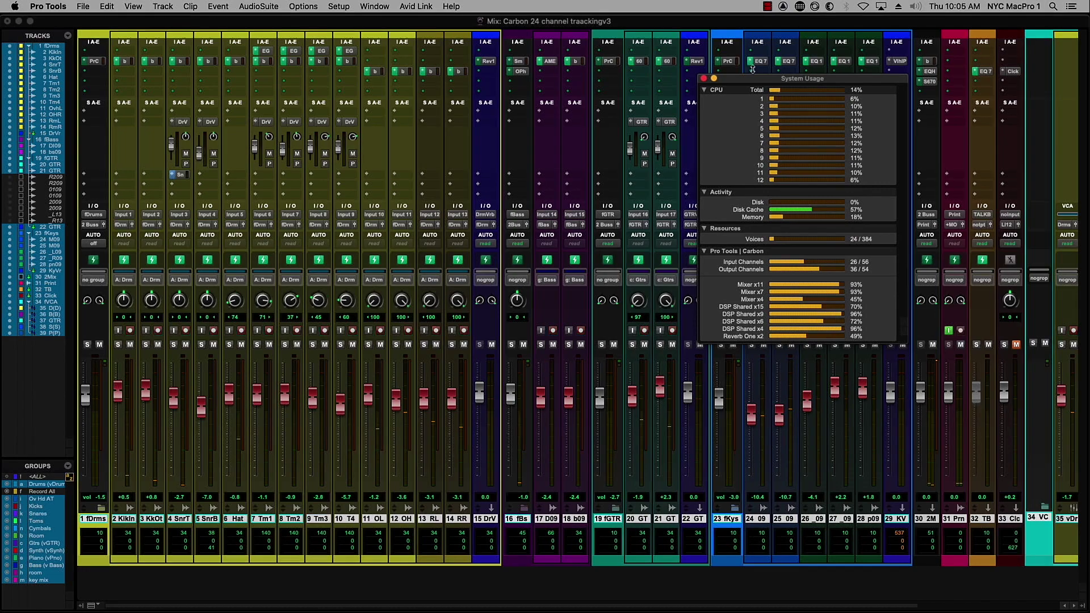
drag(753, 78, 631, 78)
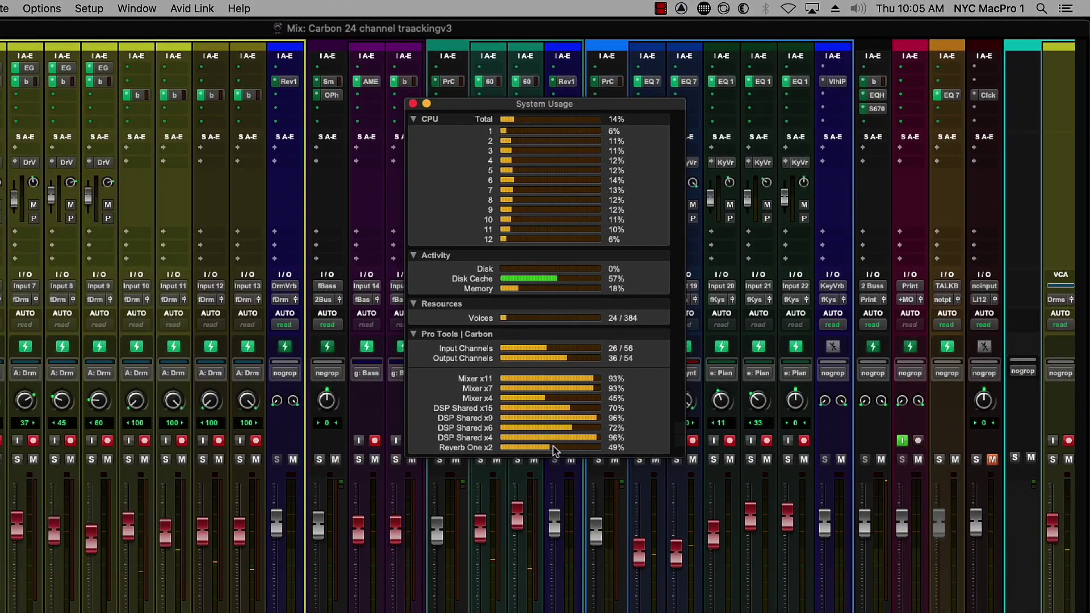
mouse_move(554, 451)
mouse_move(572, 427)
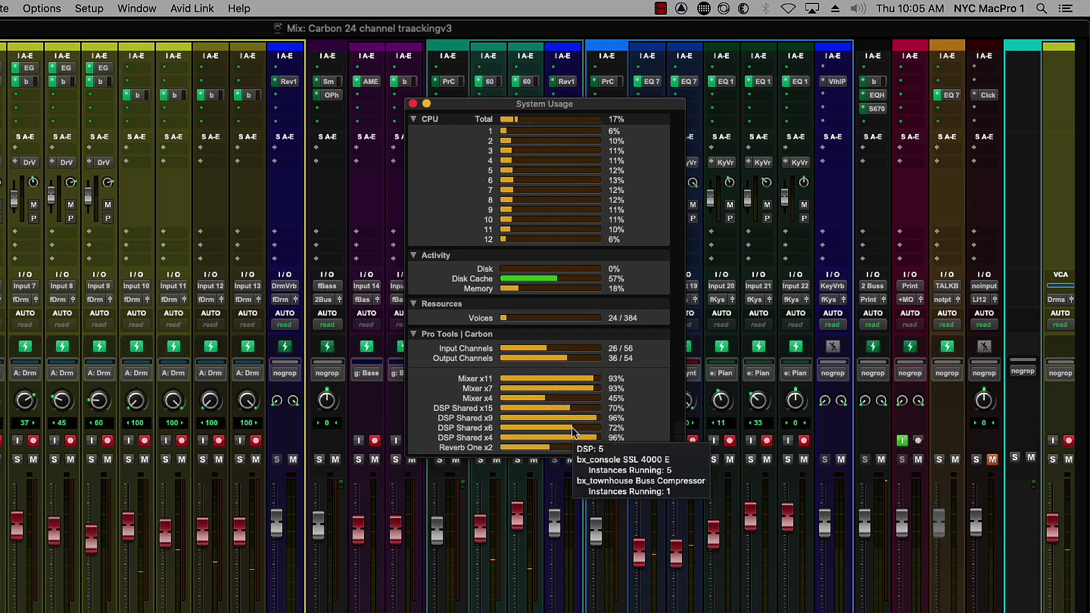